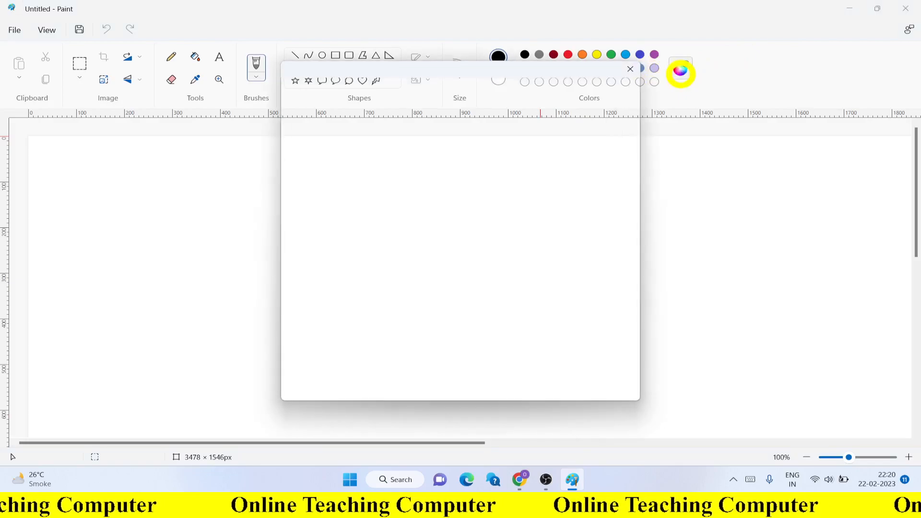
# Define the custom green #16BF51 (RGB 22, 191, 81) and apply it as the primary colour.
pyautogui.click(345, 126)
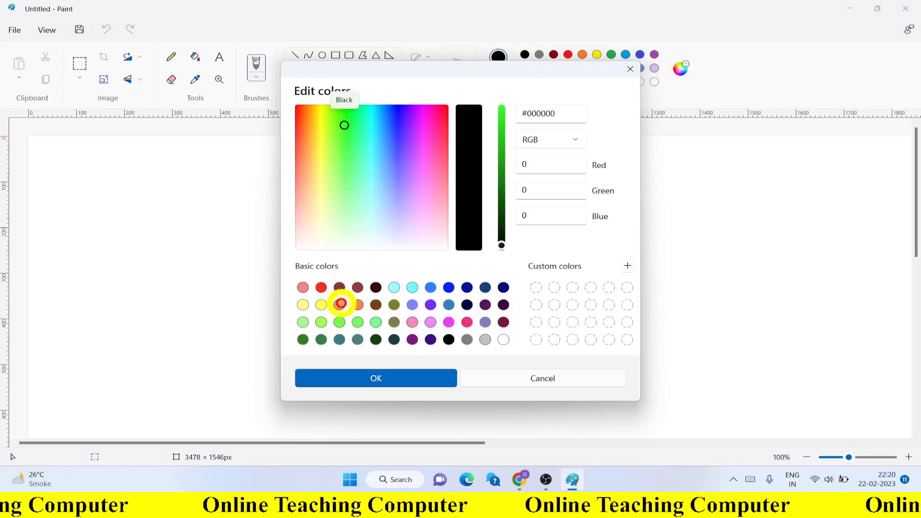
pyautogui.moveTo(502, 237); pyautogui.dragTo(502, 177)
pyautogui.click(354, 125)
pyautogui.moveTo(354, 124)
pyautogui.mouseDown()
pyautogui.moveTo(362, 115)
pyautogui.moveTo(355, 122)
pyautogui.mouseUp()
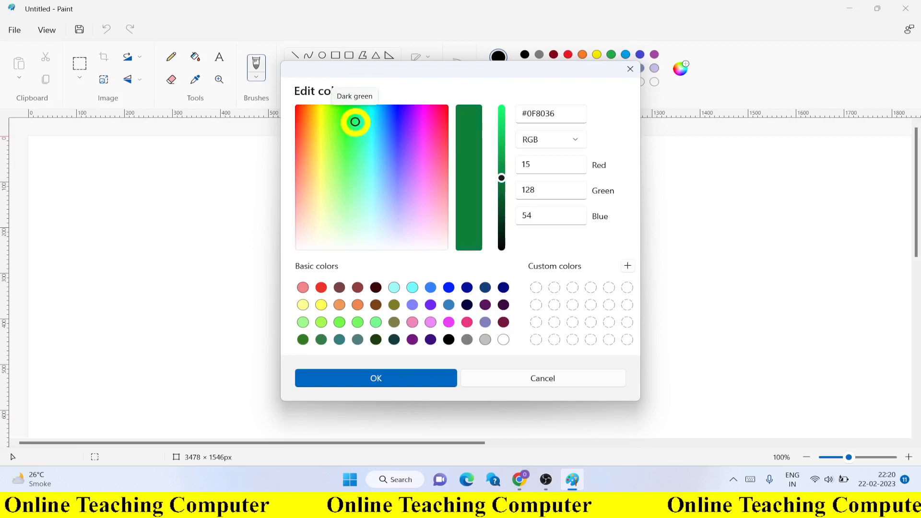
pyautogui.moveTo(502, 178); pyautogui.dragTo(501, 144)
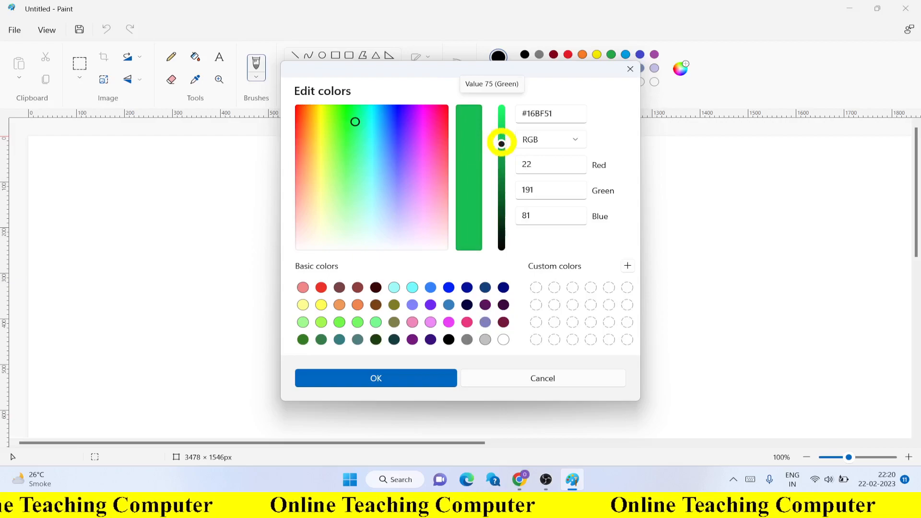
pyautogui.click(417, 373)
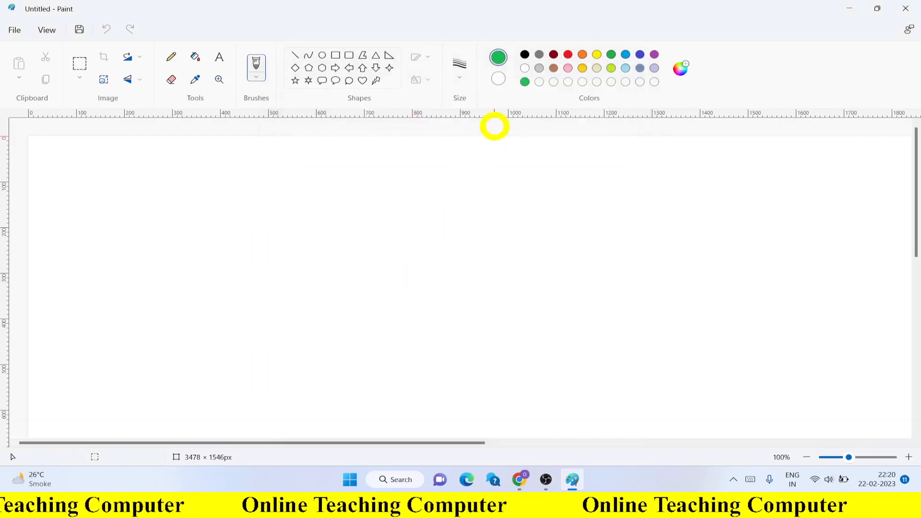
pyautogui.click(497, 78)
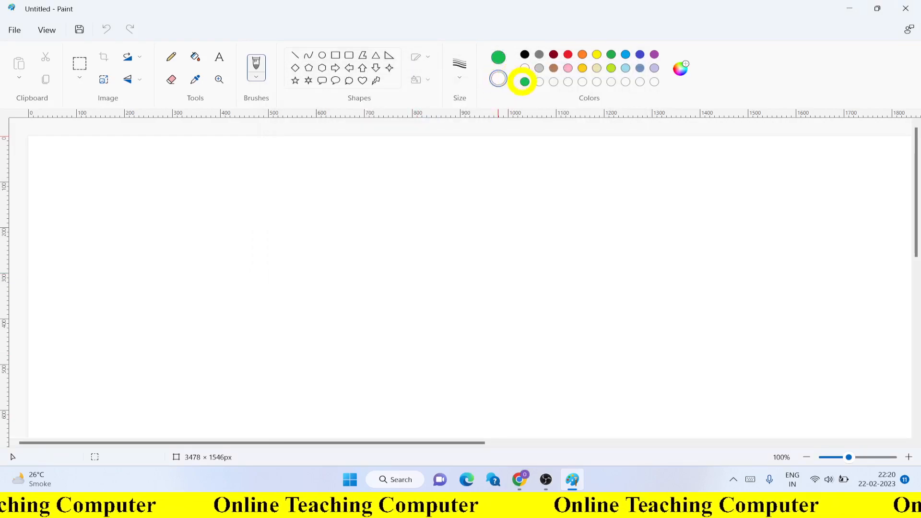
pyautogui.click(525, 82)
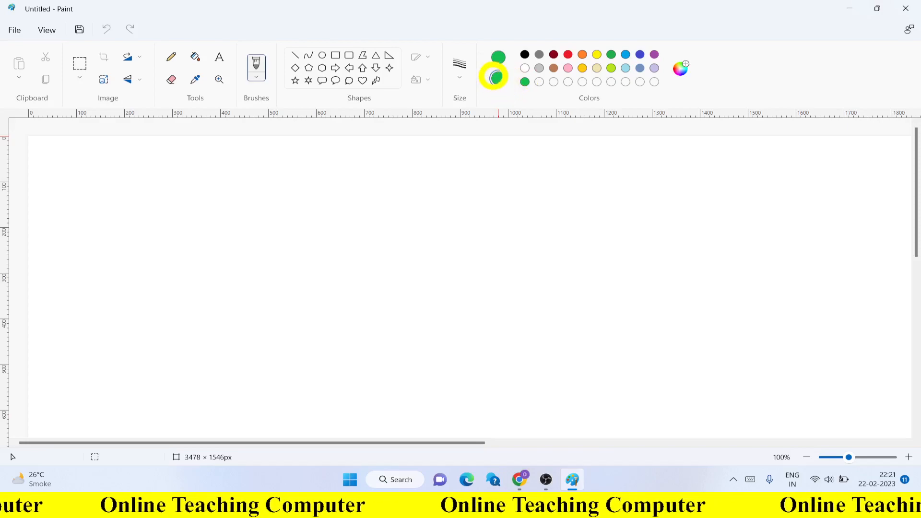
pyautogui.click(525, 67)
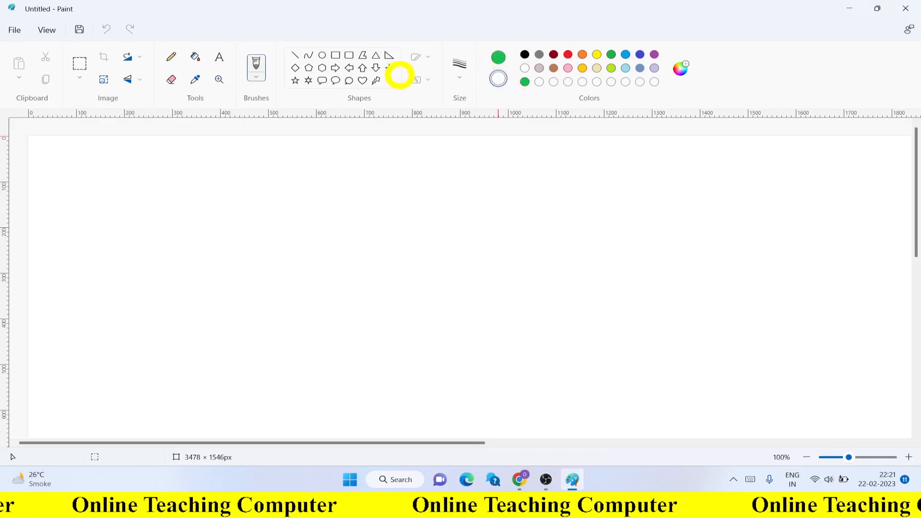
# Draw a circle about 460 × 460 px in the custom green and fill its inside with the same green.
pyautogui.click(322, 55)
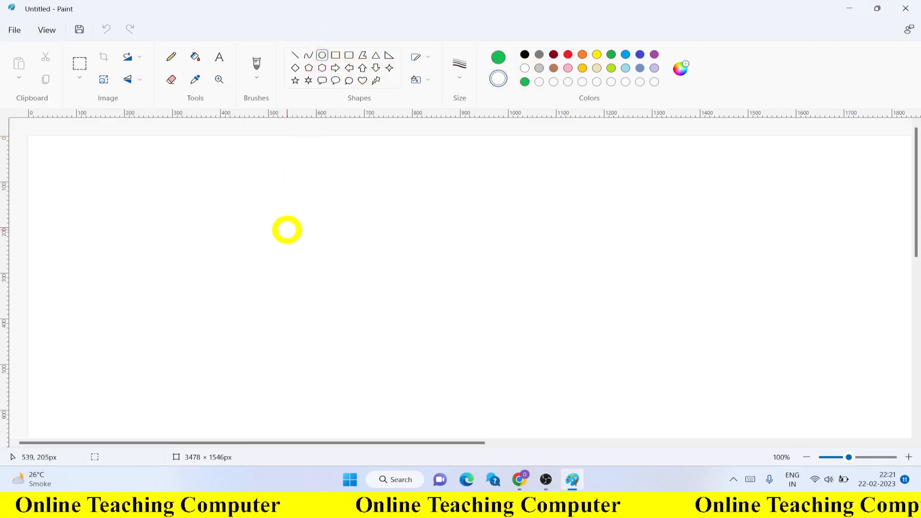
pyautogui.moveTo(298, 203)
pyautogui.mouseDown()
pyautogui.moveTo(369, 279)
pyautogui.moveTo(504, 376)
pyautogui.moveTo(611, 442)
pyautogui.moveTo(619, 434)
pyautogui.moveTo(585, 406)
pyautogui.moveTo(618, 415)
pyautogui.mouseUp()
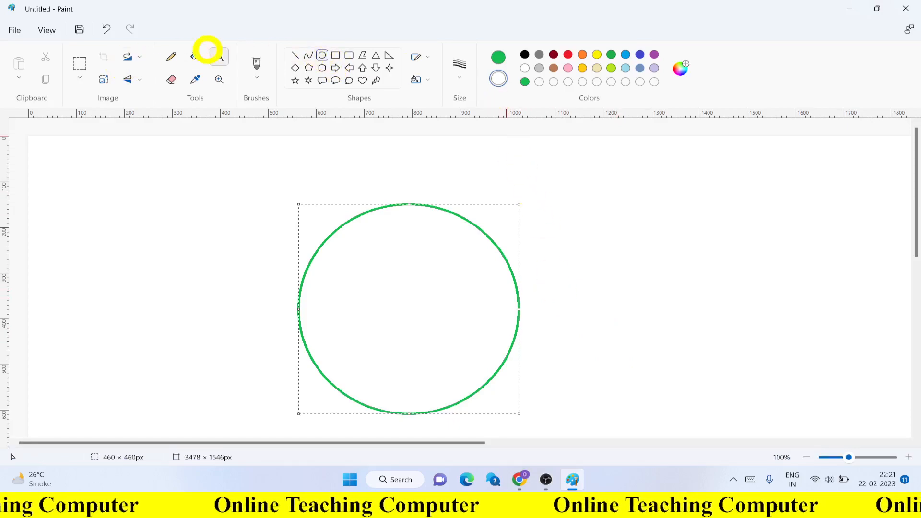
pyautogui.click(195, 57)
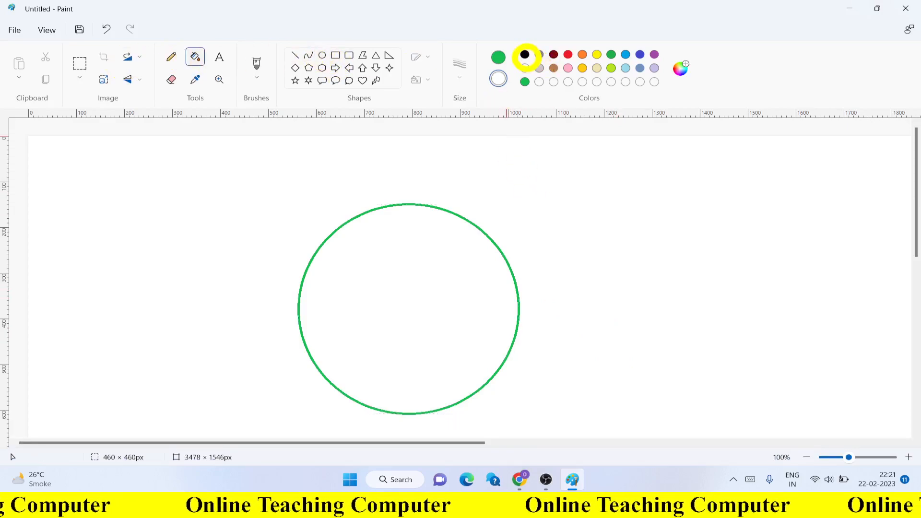
pyautogui.click(416, 271)
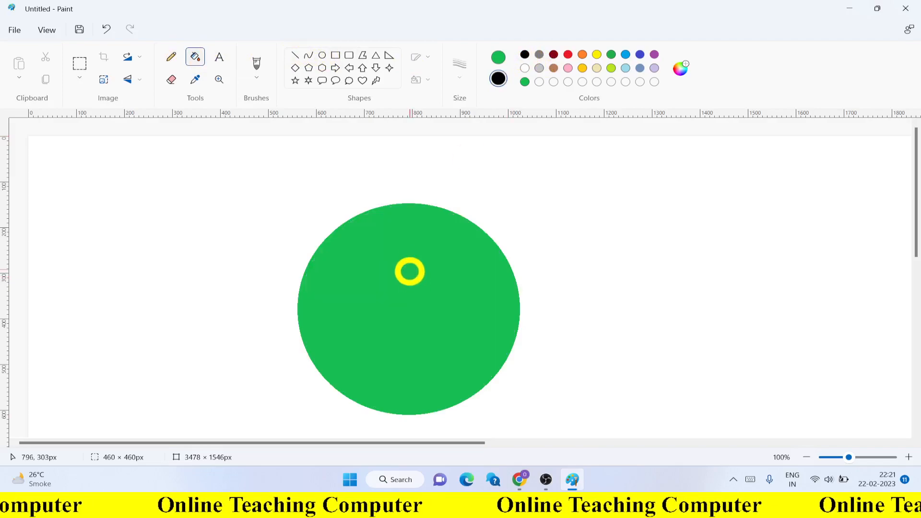
# Refill the whole green disc with black.
pyautogui.click(525, 54)
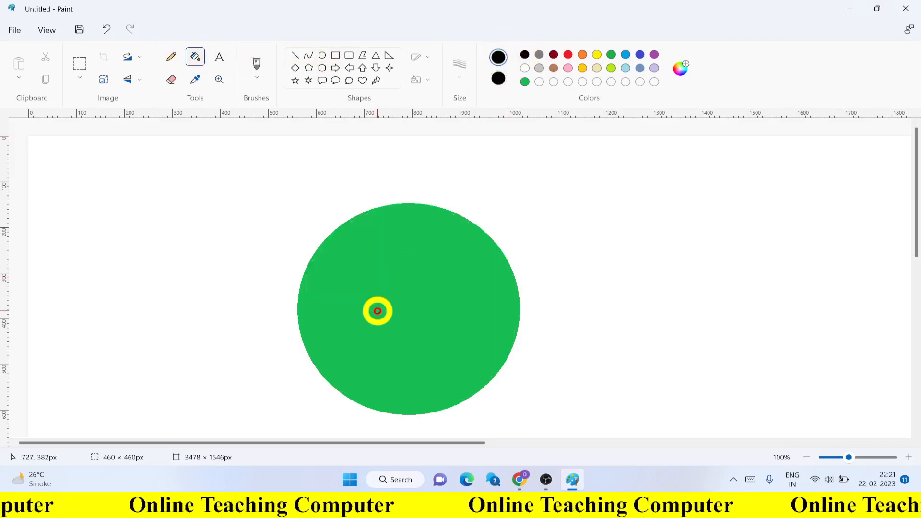
pyautogui.click(378, 311)
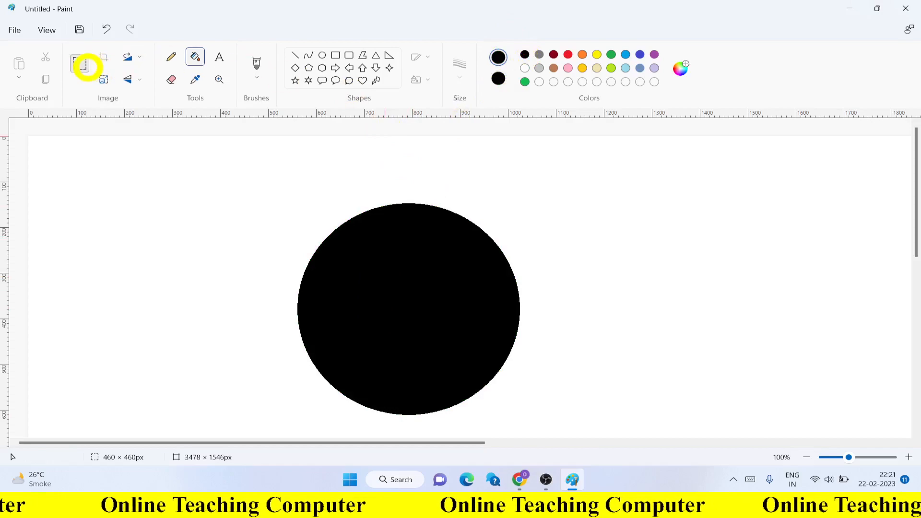
# Set the secondary colour to white, select the lower half of the disc with a rectangle about 603 × 312 px, and delete it.
pyautogui.click(80, 63)
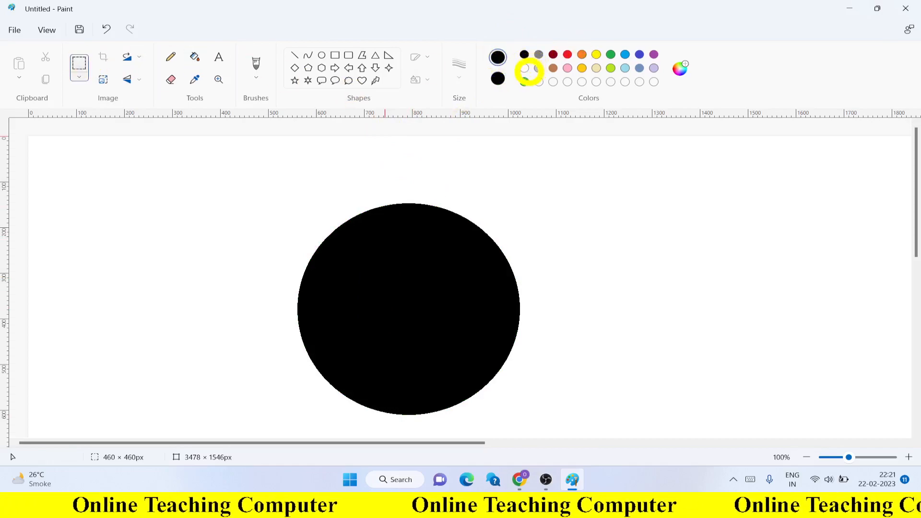
pyautogui.click(498, 79)
pyautogui.click(525, 67)
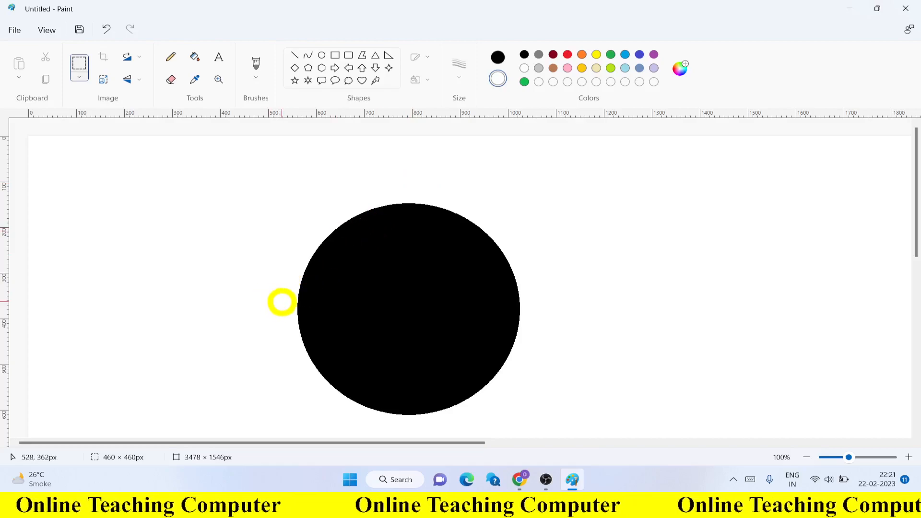
pyautogui.moveTo(282, 302); pyautogui.dragTo(571, 440)
pyautogui.moveTo(456, 382); pyautogui.dragTo(740, 314)
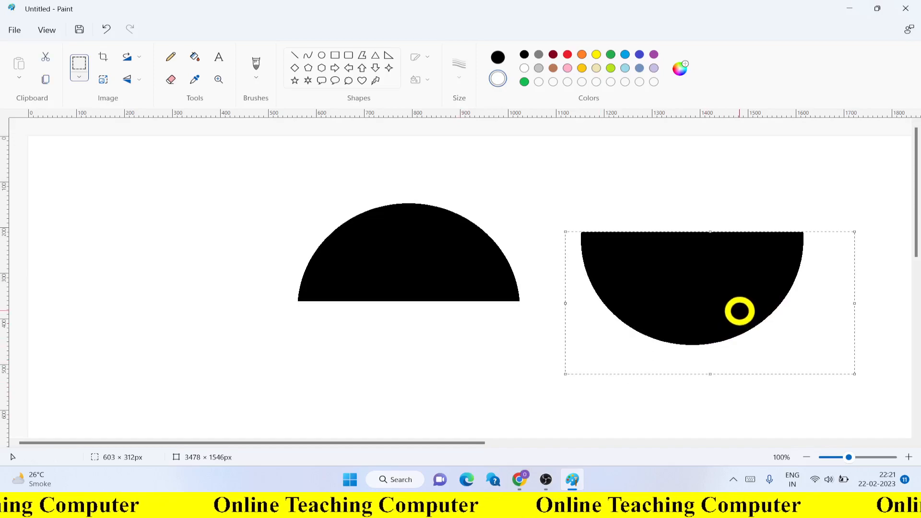
pyautogui.press('Delete')
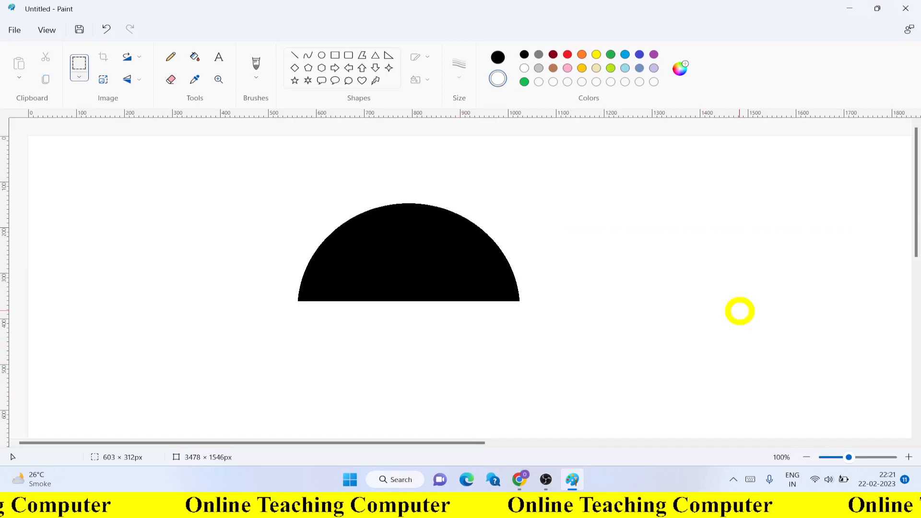
# Draw a white circle about 46 × 46 px on the left side of the black dome and fill it white as an eye.
pyautogui.click(322, 55)
pyautogui.click(501, 57)
pyautogui.click(524, 67)
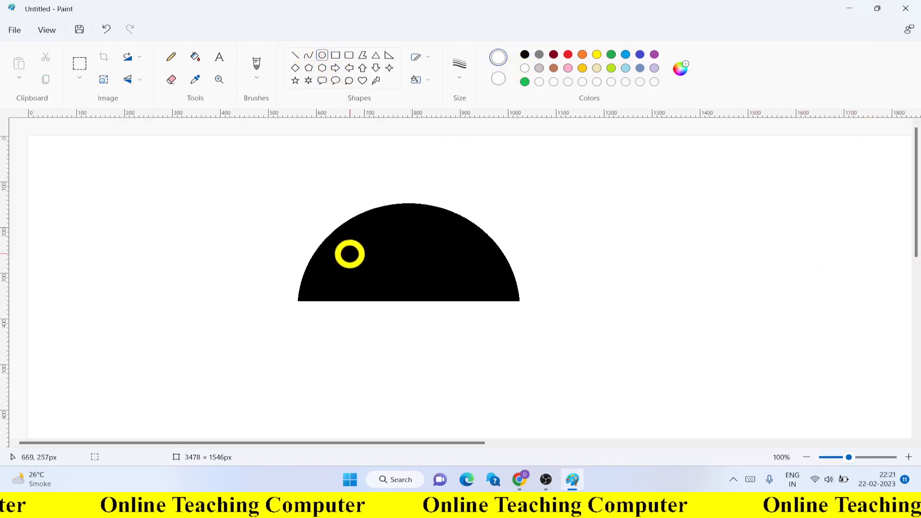
pyautogui.moveTo(350, 251); pyautogui.dragTo(372, 273)
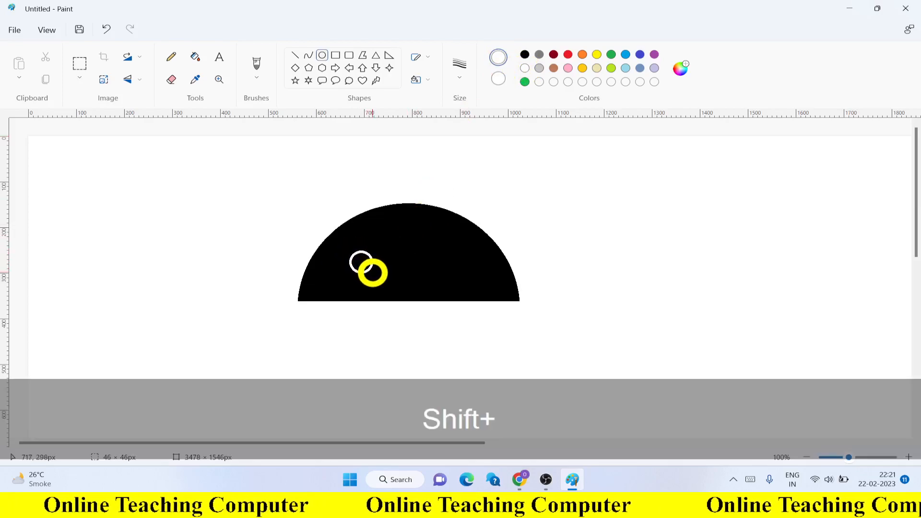
pyautogui.click(194, 56)
pyautogui.click(360, 262)
# Duplicate the white eye onto the right side of the dome at about the same height.
pyautogui.click(79, 65)
pyautogui.moveTo(347, 244); pyautogui.dragTo(450, 263)
pyautogui.click(506, 259)
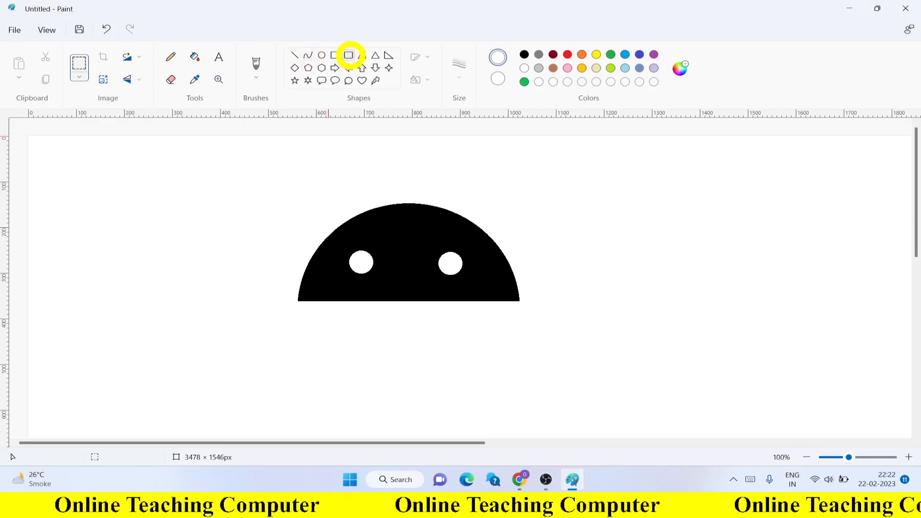
# Set the primary colour to the custom green, try a rounded rectangle antenna about 26 × 77 px above the dome's left side, and undo it.
pyautogui.click(349, 55)
pyautogui.click(525, 82)
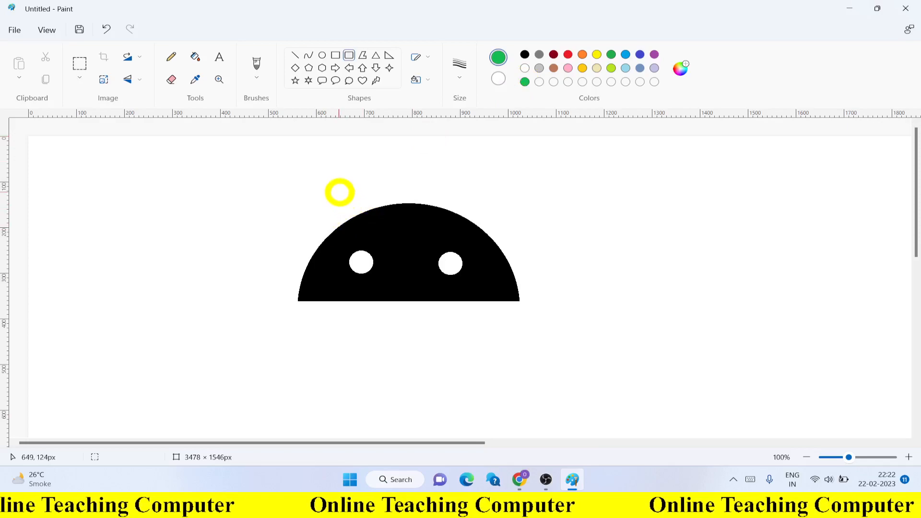
pyautogui.moveTo(335, 182); pyautogui.dragTo(348, 218)
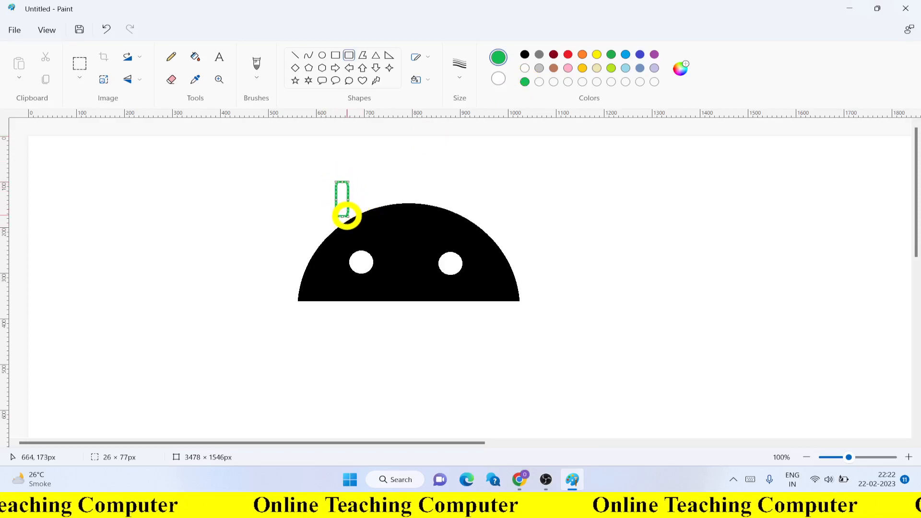
pyautogui.hotkey('ctrl', 'z')
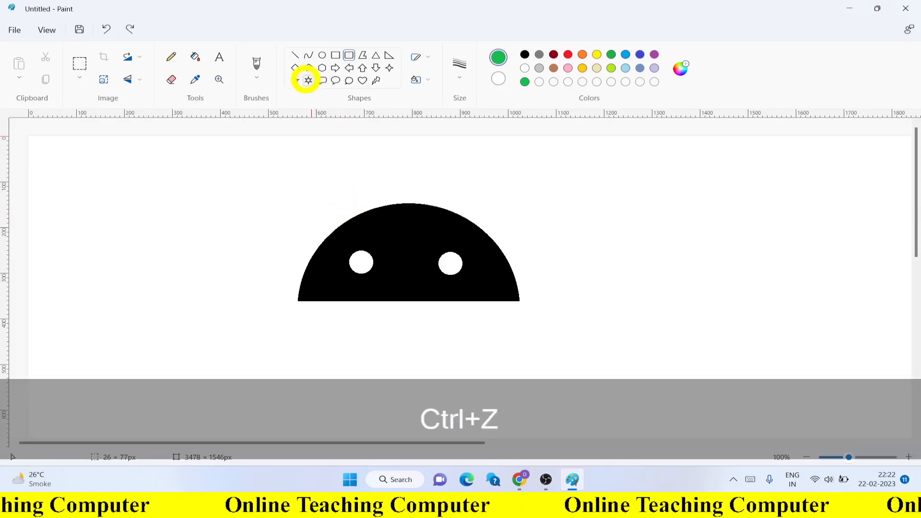
# Draw a slanted green line about 51 × 83 px as the left antenna and give it a thicker stroke.
pyautogui.click(294, 57)
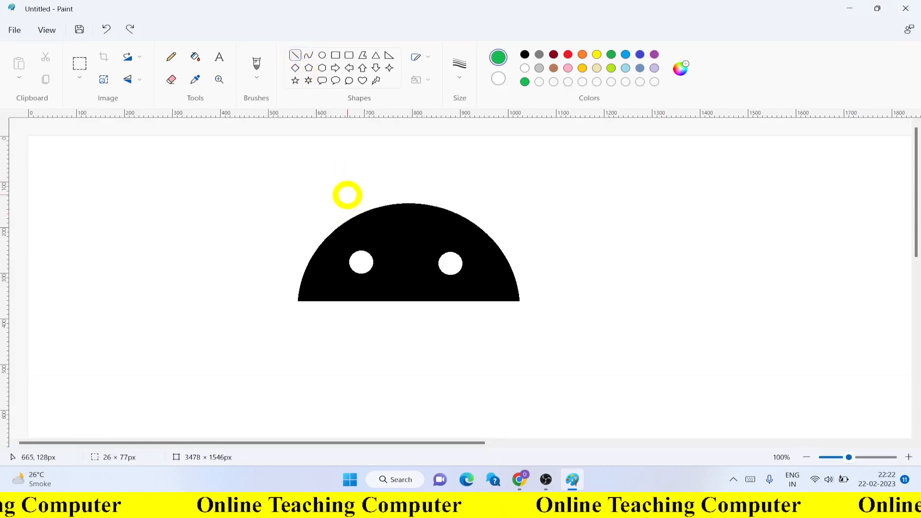
pyautogui.moveTo(358, 224); pyautogui.dragTo(334, 187)
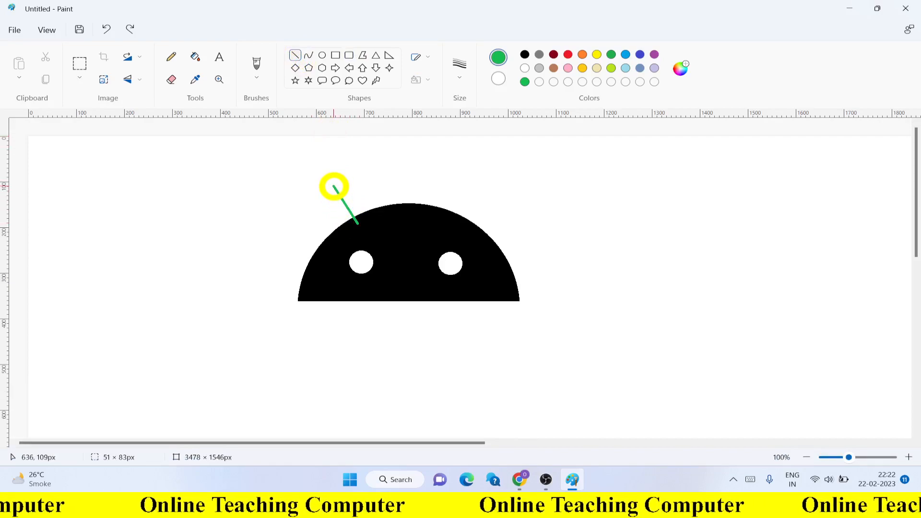
pyautogui.click(460, 70)
pyautogui.click(457, 175)
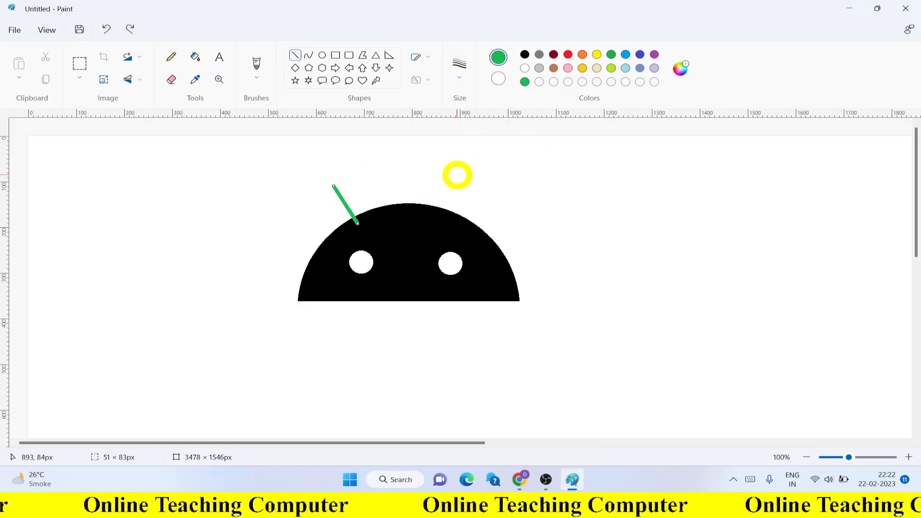
pyautogui.hotkey('ctrl', 'z')
pyautogui.press('ctrl+KP_Add')
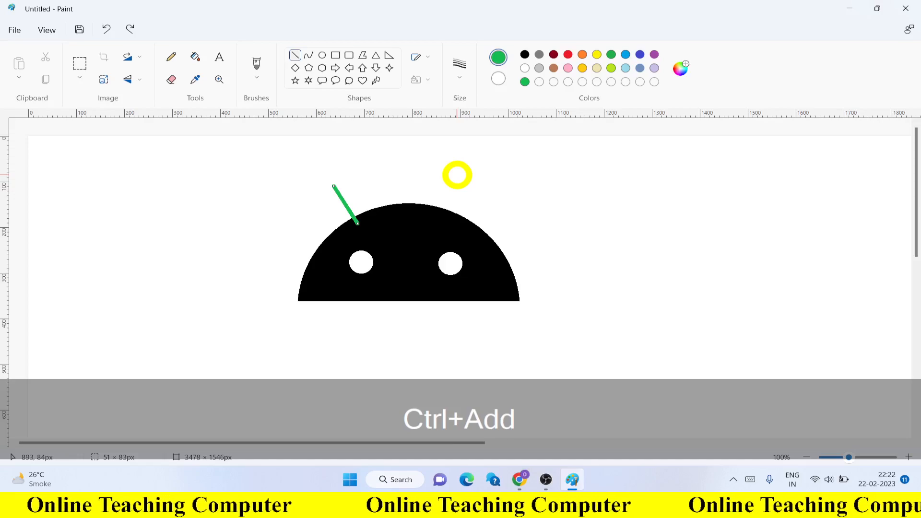
pyautogui.moveTo(454, 174); pyautogui.dragTo(527, 184)
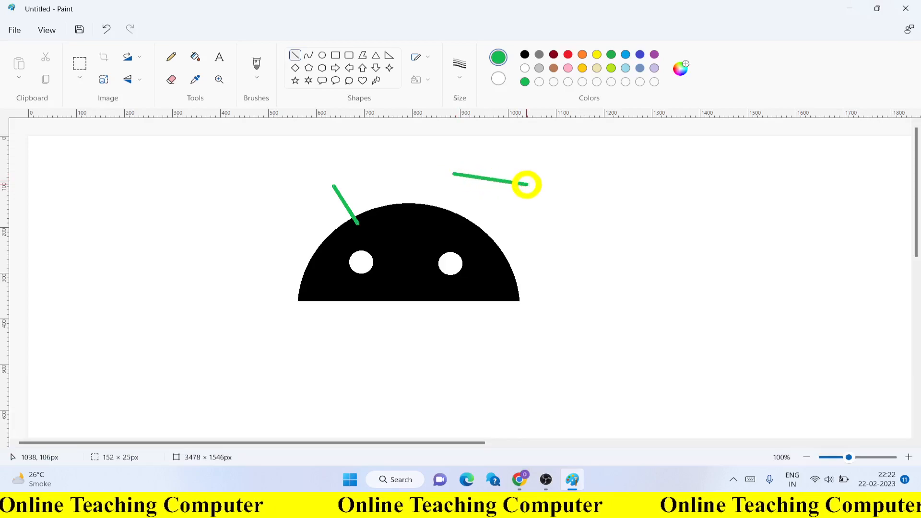
pyautogui.hotkey('ctrl', 'z')
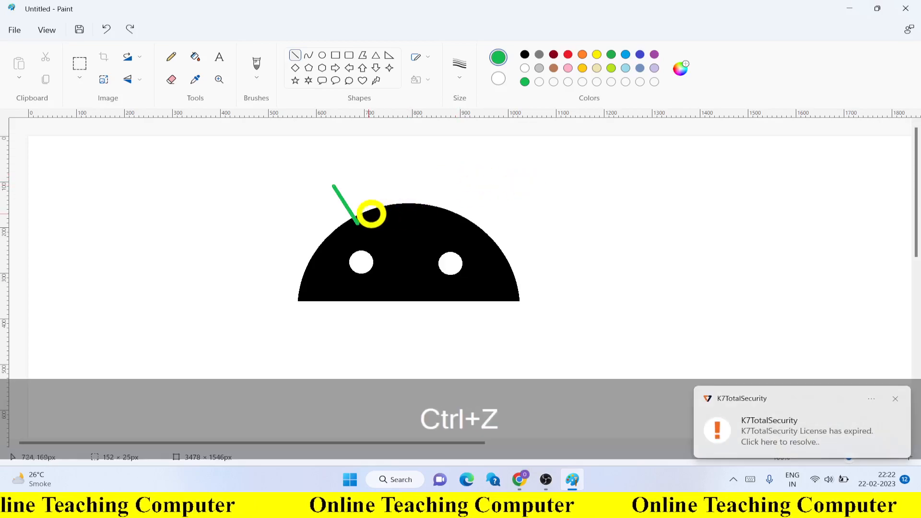
# Reinforce the left antenna with a line about 54 × 85 px and build the mirrored right antenna from two overlapping lines about 70 × 100 px.
pyautogui.moveTo(360, 225); pyautogui.dragTo(339, 189)
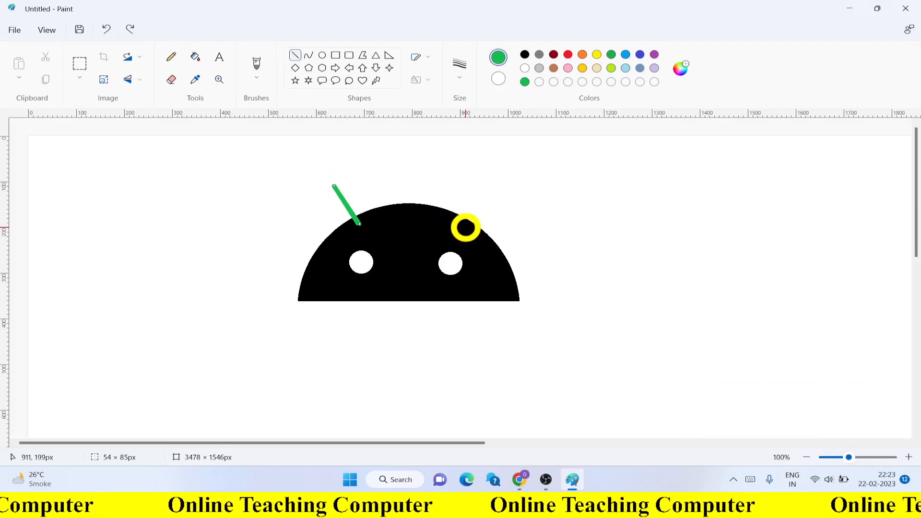
pyautogui.moveTo(465, 228); pyautogui.dragTo(498, 187)
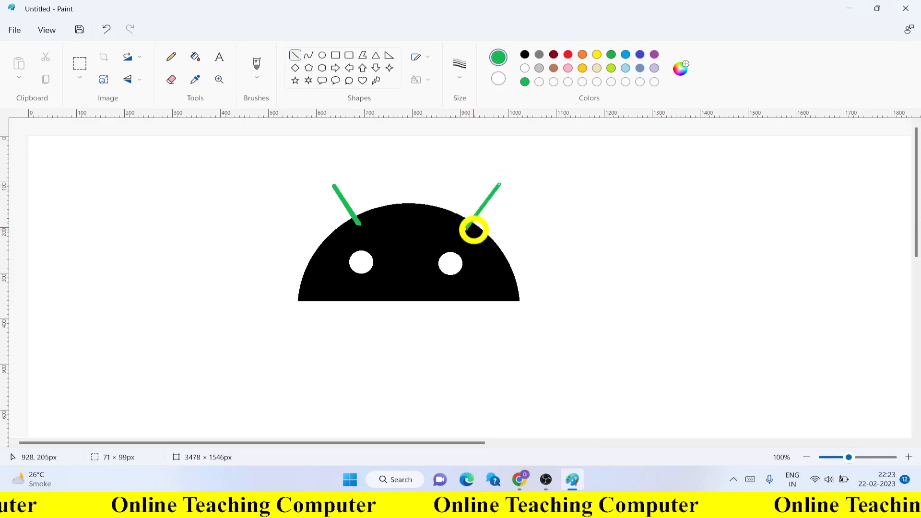
pyautogui.click(491, 224)
pyautogui.moveTo(468, 229); pyautogui.dragTo(500, 186)
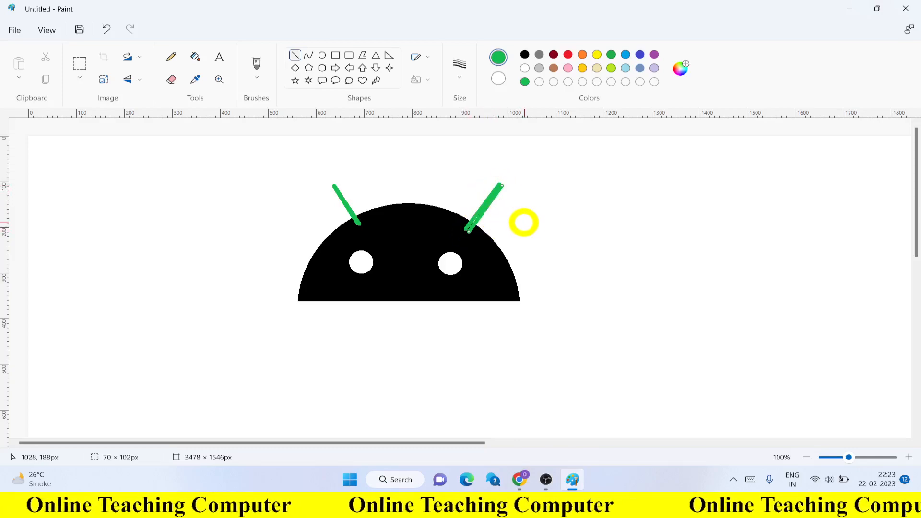
# Fill the black dome with the custom green using the Fill tool.
pyautogui.click(195, 57)
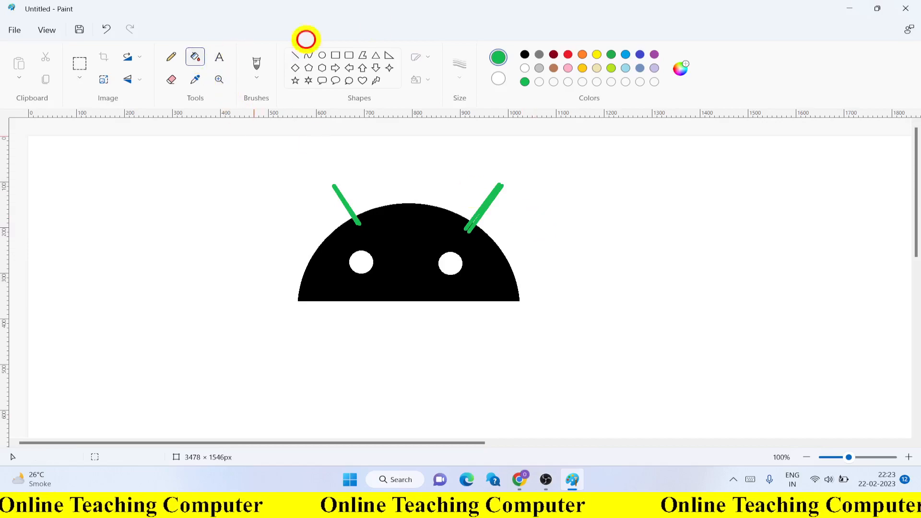
pyautogui.click(399, 231)
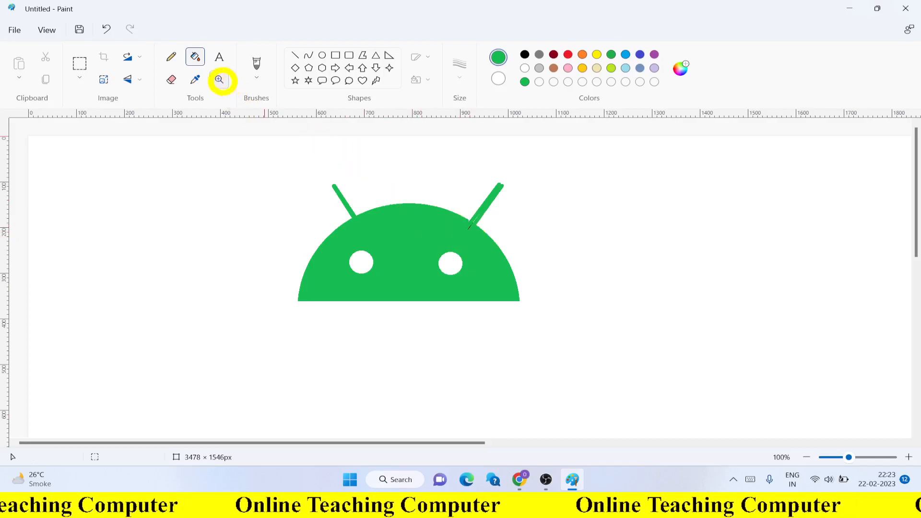
# Set the secondary colour to the custom green and cover the leftover black mark at the right antenna's base with the Eraser.
pyautogui.click(499, 79)
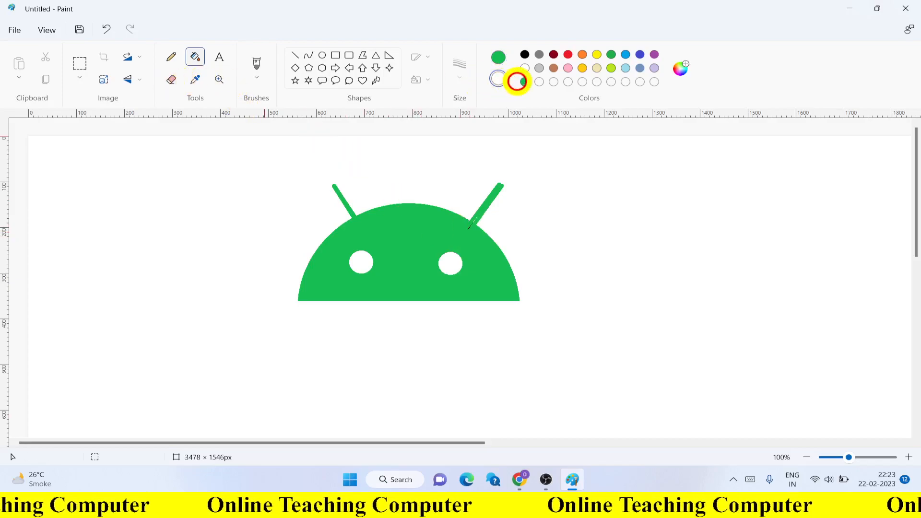
pyautogui.click(525, 82)
pyautogui.click(171, 79)
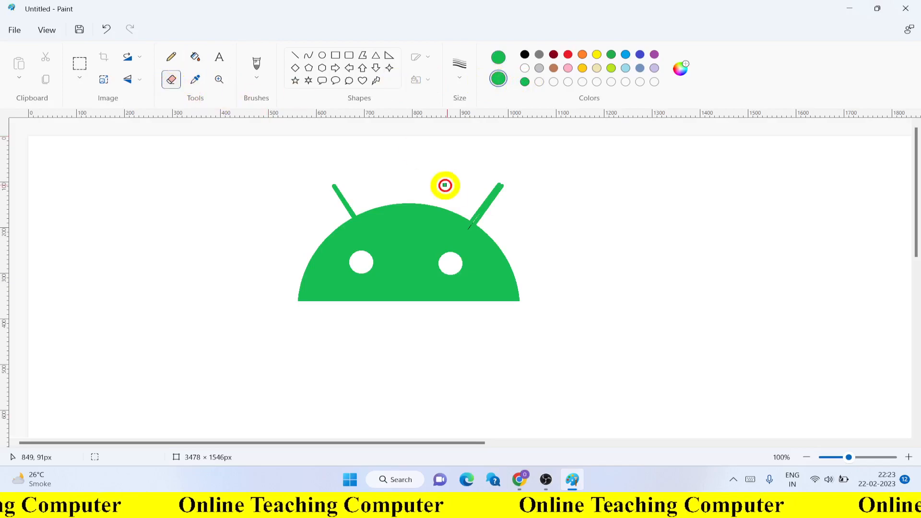
pyautogui.moveTo(473, 222); pyautogui.dragTo(466, 229)
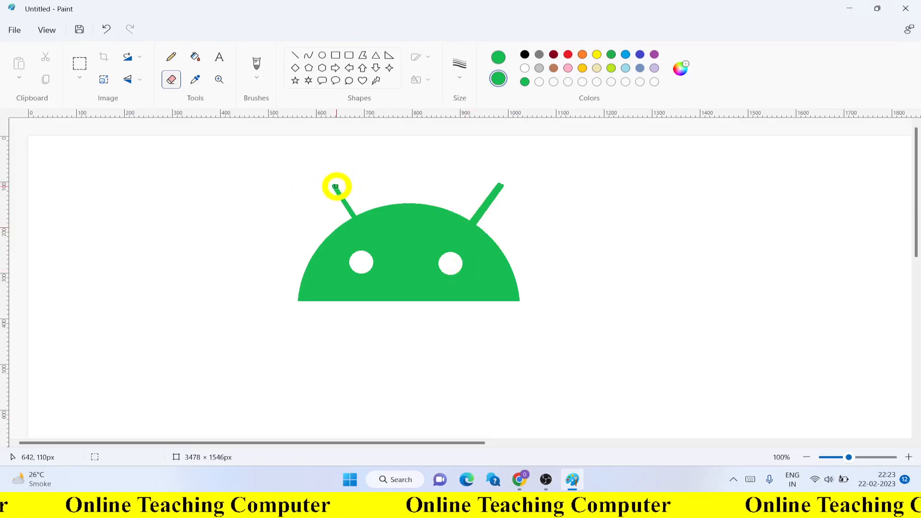
# Thicken the left antenna and its tip with green Eraser strokes, undoing the first stroke and redrawing it closer to the line.
pyautogui.moveTo(334, 186); pyautogui.dragTo(350, 196)
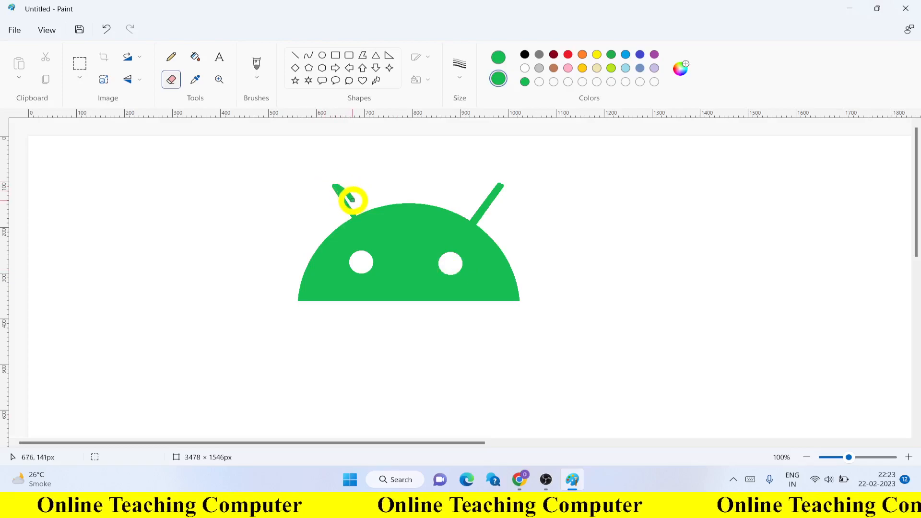
pyautogui.hotkey('ctrl', 'z')
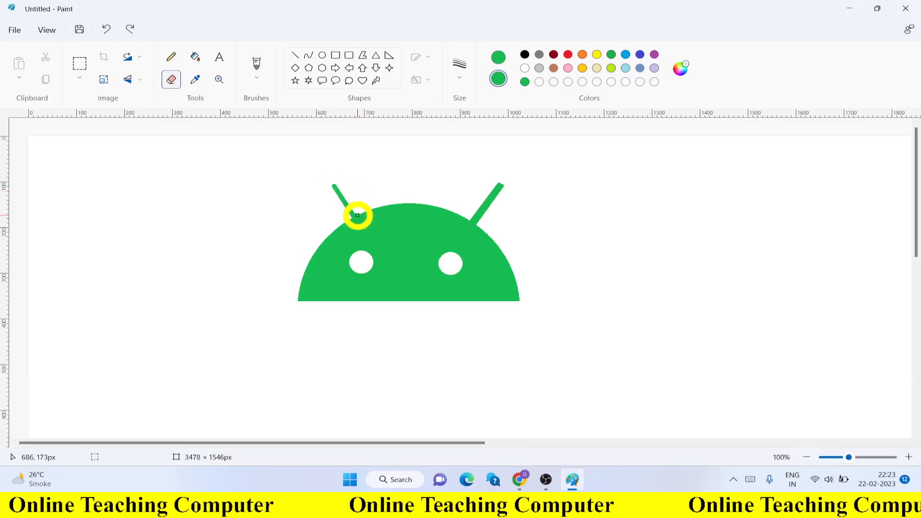
pyautogui.moveTo(337, 187); pyautogui.dragTo(348, 200)
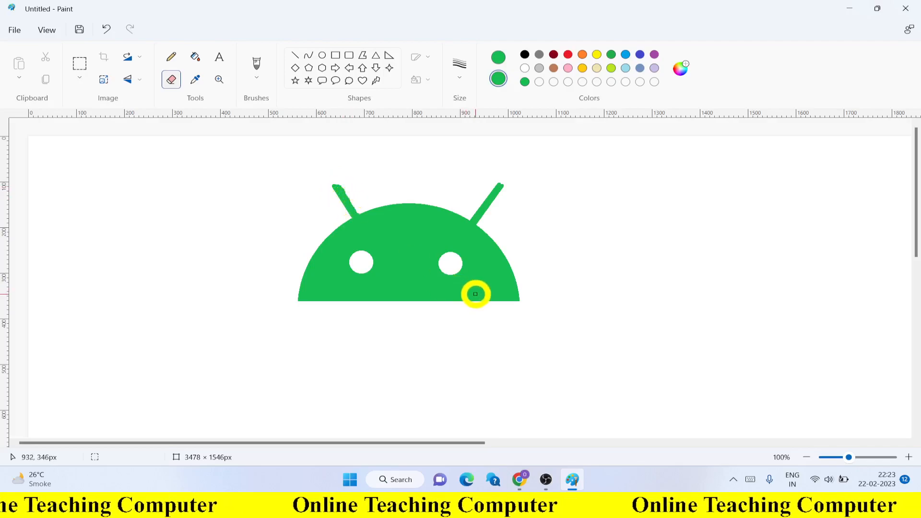
pyautogui.click(334, 184)
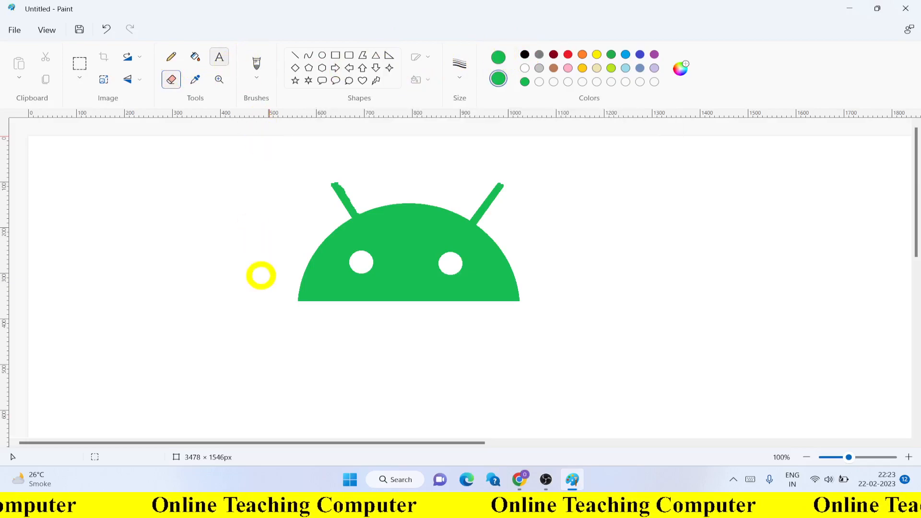
# Add the text "Android" in black Arial Black, size 48, below the robot's head and move it to sit centred under the dome.
pyautogui.moveTo(305, 310); pyautogui.dragTo(522, 349)
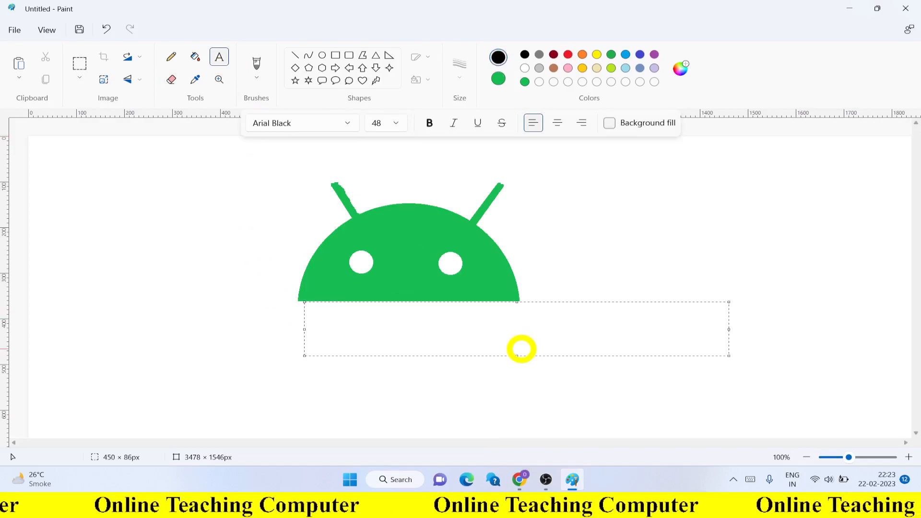
pyautogui.write('An')
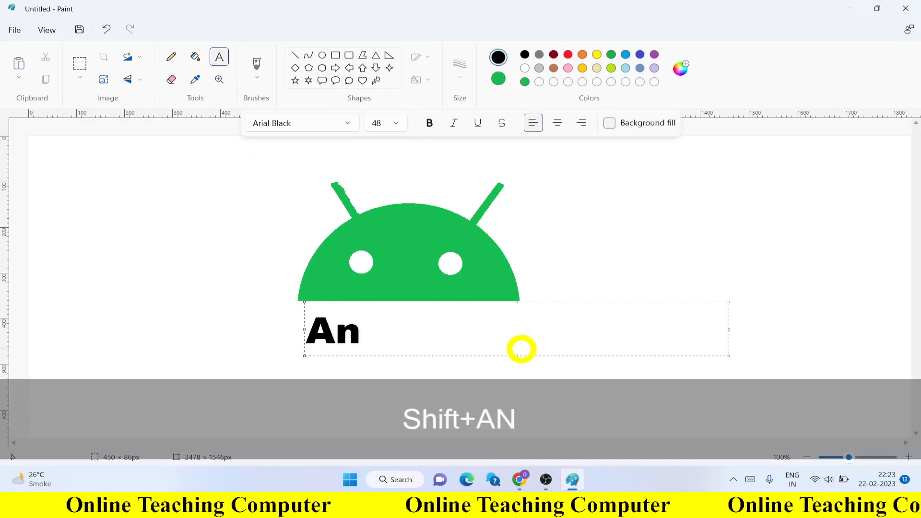
pyautogui.write('droid')
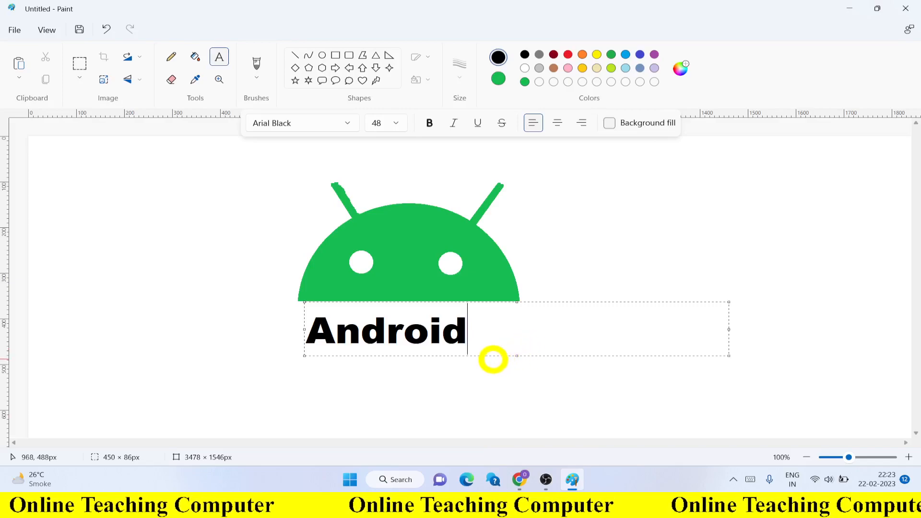
pyautogui.moveTo(487, 356); pyautogui.dragTo(510, 355)
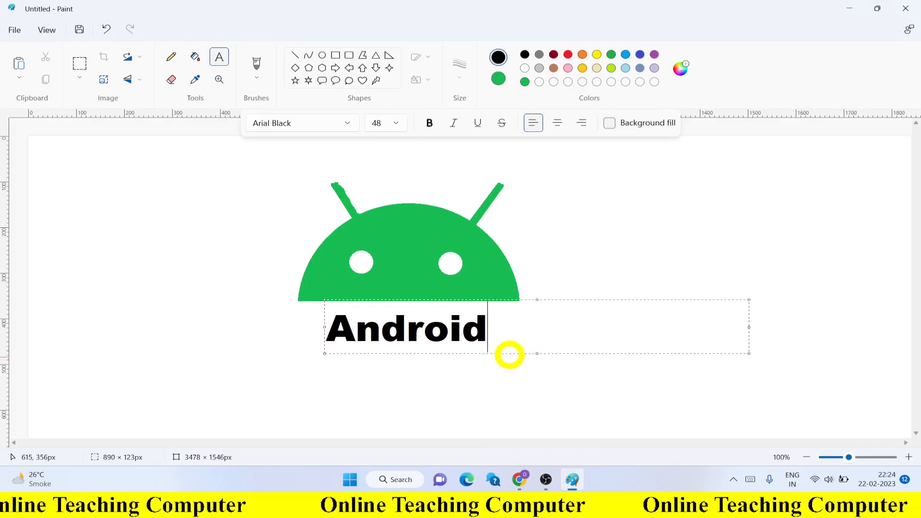
pyautogui.click(556, 239)
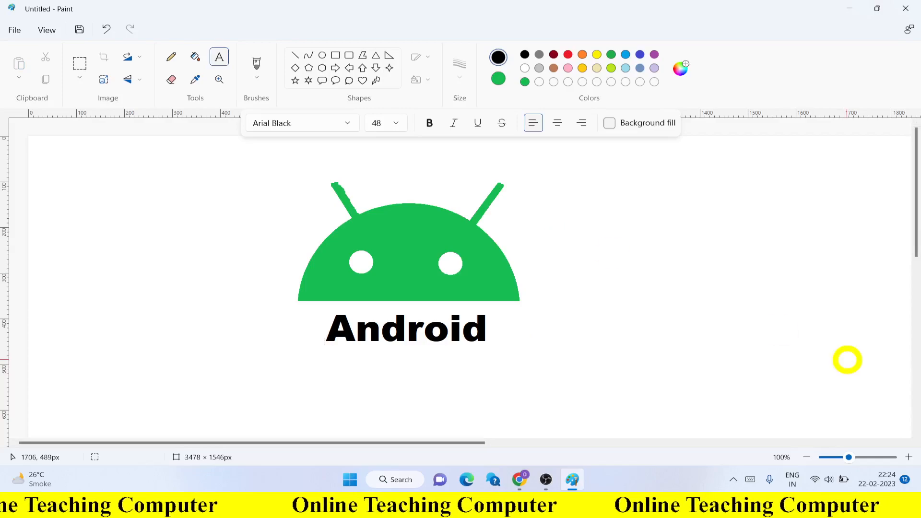